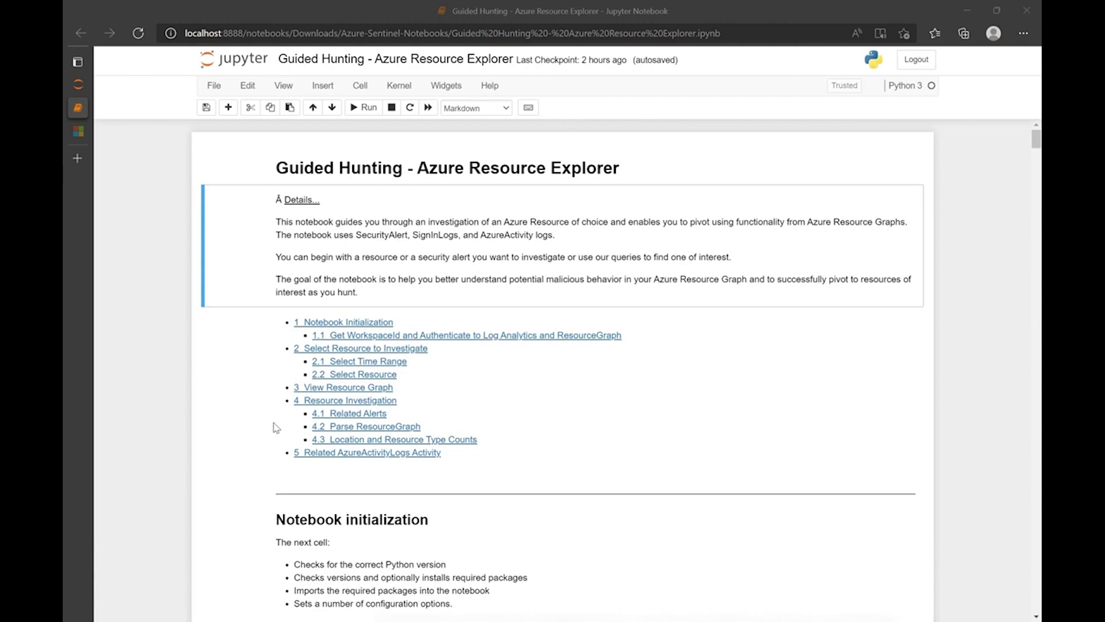
Step: Scroll from the table of contents to the Notebook initialization cell showing the msticpy download output
{"action": "scroll", "coordinate": [275, 426], "scroll_direction": "down", "scroll_amount": 6}
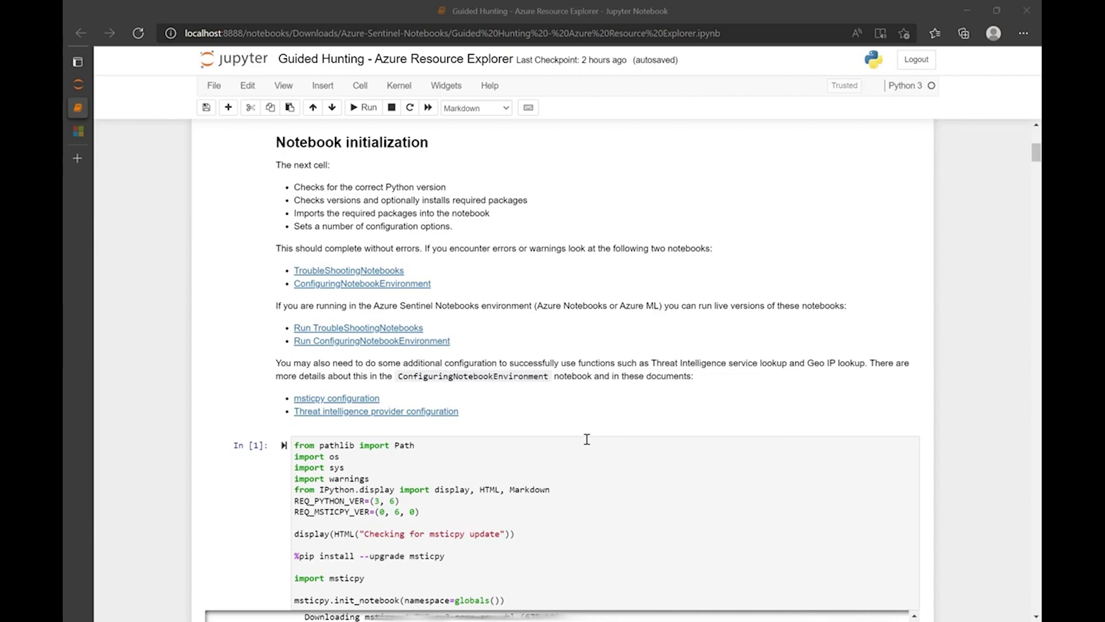
Step: Scroll past the pip install output to the Log into Azure cell listing the available subscriptions
{"action": "scroll", "coordinate": [143, 418], "scroll_direction": "down", "scroll_amount": 4}
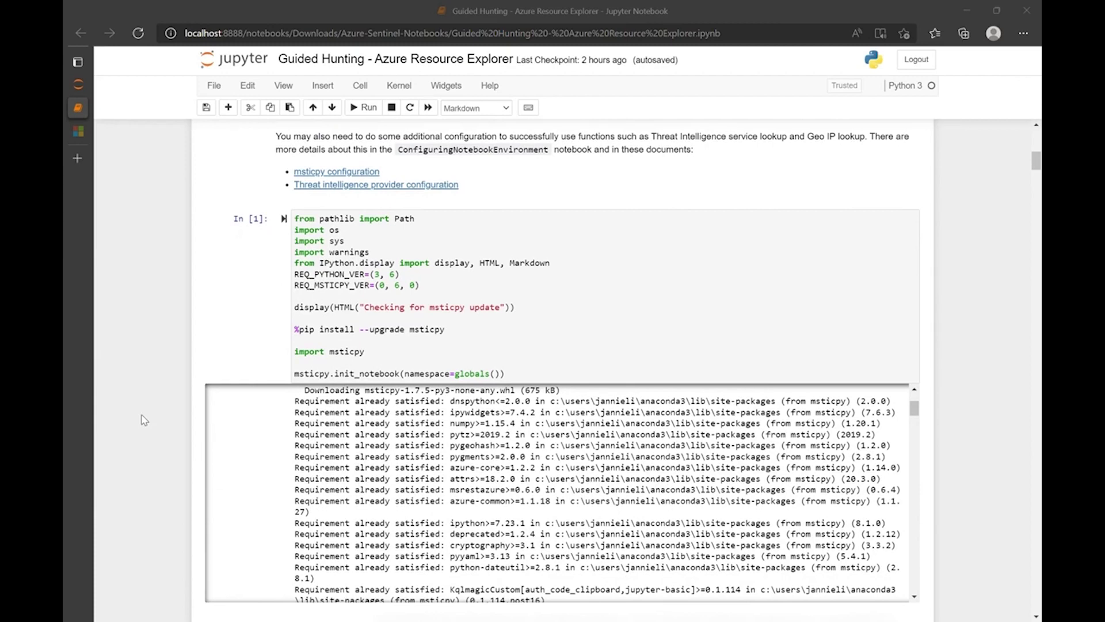
{"action": "scroll", "coordinate": [144, 420], "scroll_direction": "down", "scroll_amount": 8}
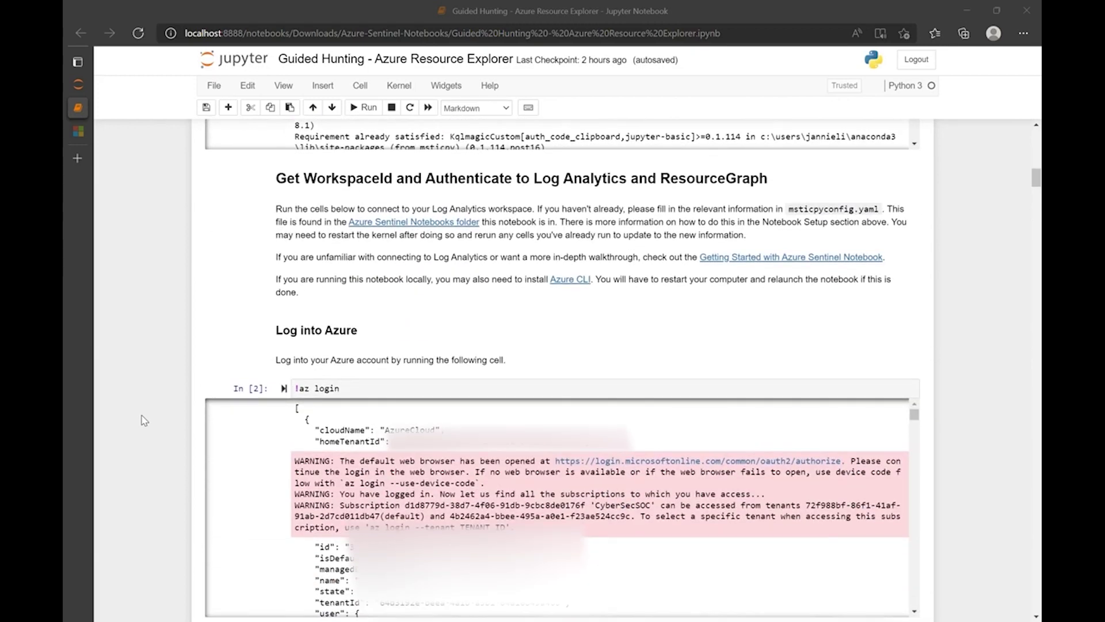
Step: Scroll past the LogAnalytics connection to the query time range 2022-03-24 to 2022-04-08 UTC
{"action": "scroll", "coordinate": [144, 420], "scroll_direction": "down", "scroll_amount": 1}
{"action": "scroll", "coordinate": [144, 420], "scroll_direction": "up", "scroll_amount": 1}
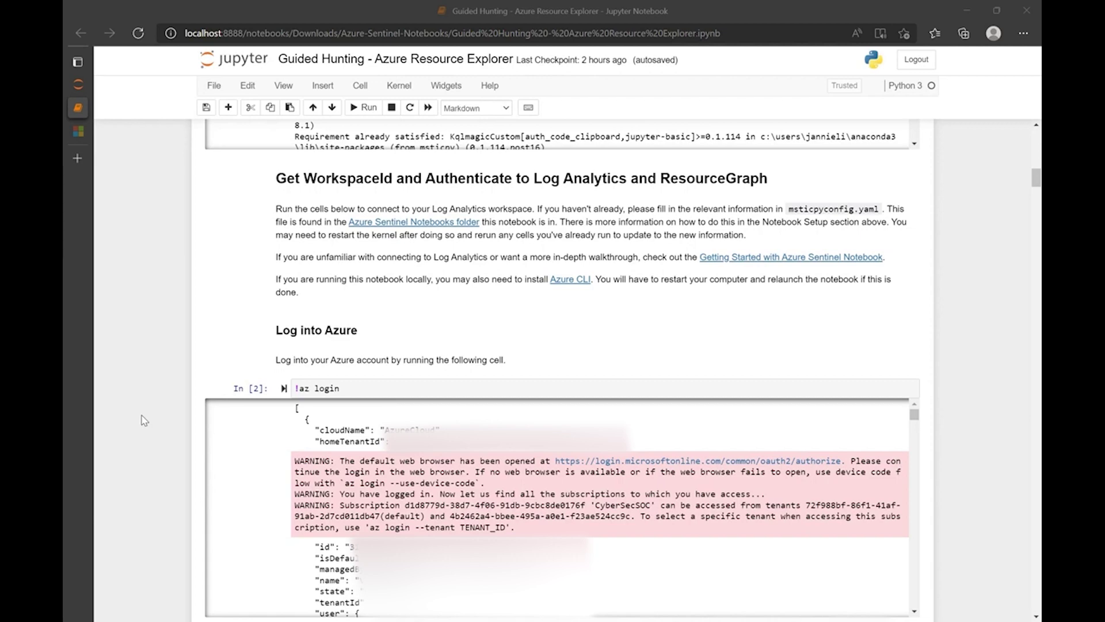
{"action": "scroll", "coordinate": [144, 420], "scroll_direction": "down", "scroll_amount": 9}
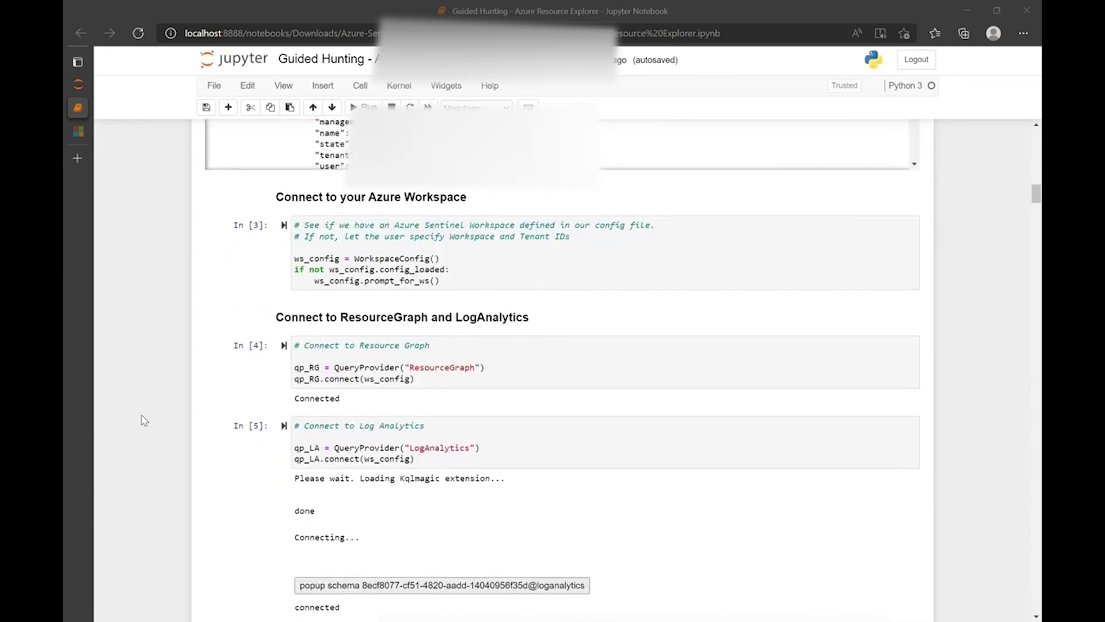
{"action": "scroll", "coordinate": [144, 420], "scroll_direction": "down", "scroll_amount": 1}
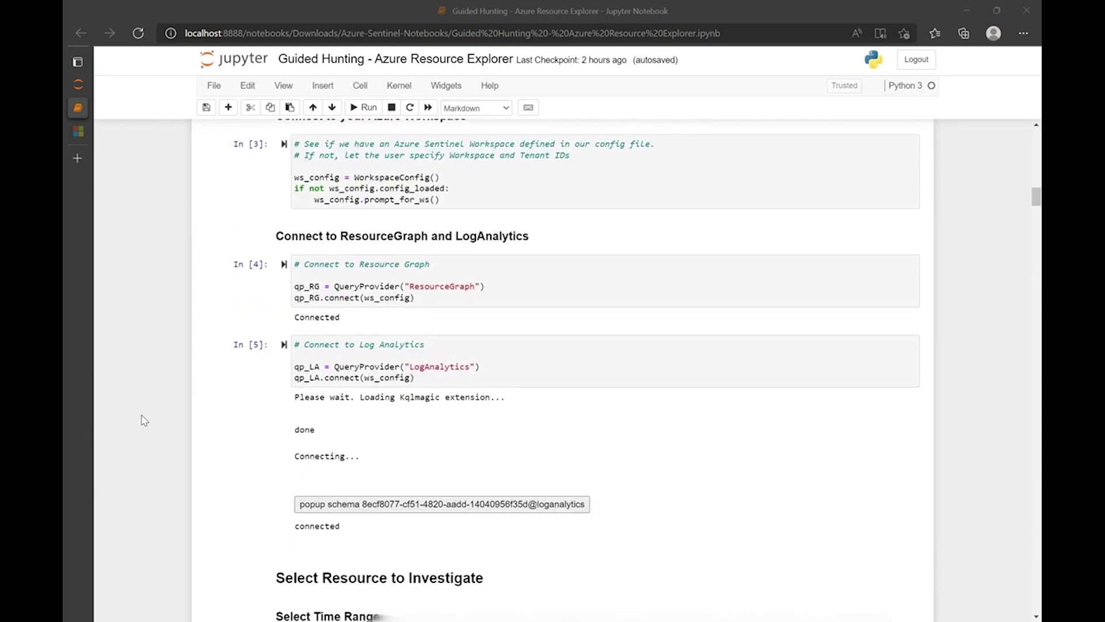
{"action": "scroll", "coordinate": [144, 420], "scroll_direction": "down", "scroll_amount": 7}
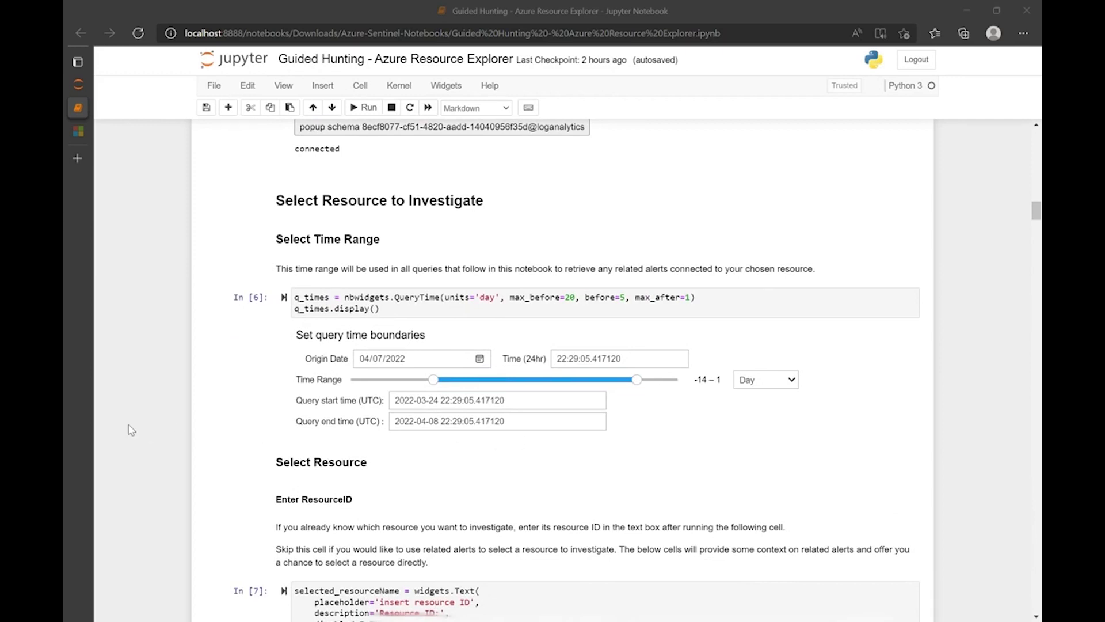
Step: Scroll past the related-alerts table and In [9] dropdown to the selected resource's details table
{"action": "scroll", "coordinate": [132, 430], "scroll_direction": "down", "scroll_amount": 4}
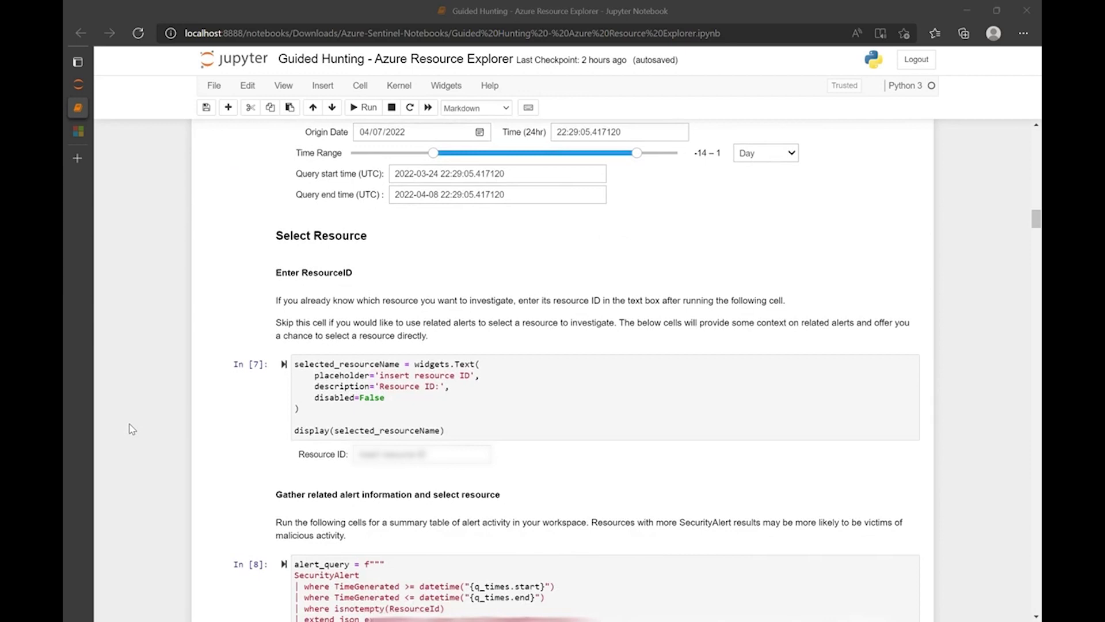
{"action": "scroll", "coordinate": [131, 430], "scroll_direction": "down", "scroll_amount": 10}
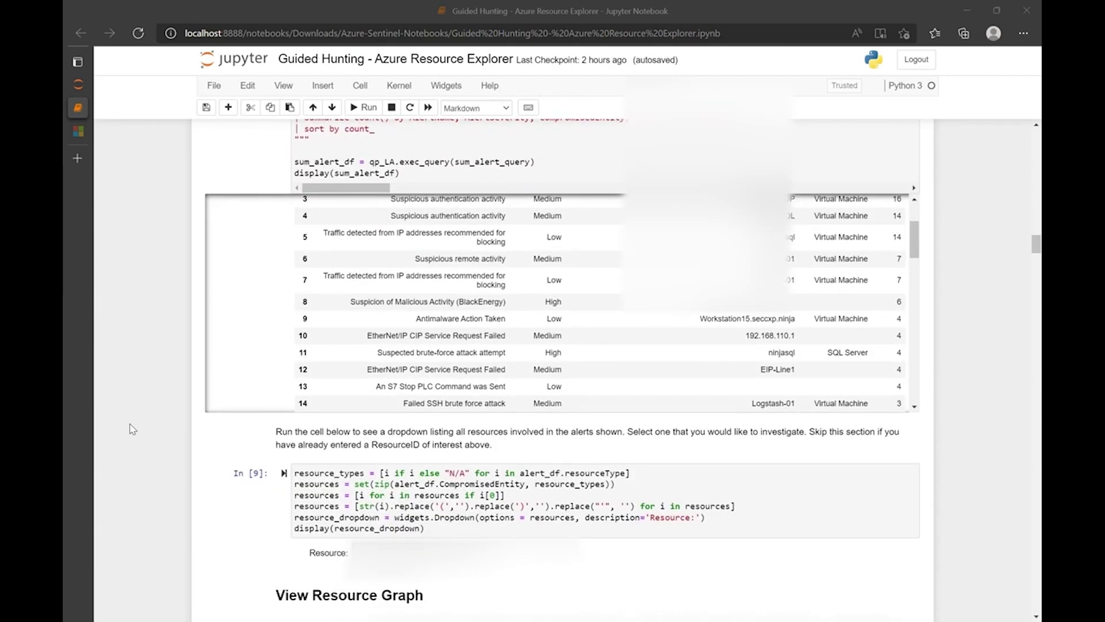
{"action": "scroll", "coordinate": [131, 430], "scroll_direction": "down", "scroll_amount": 3}
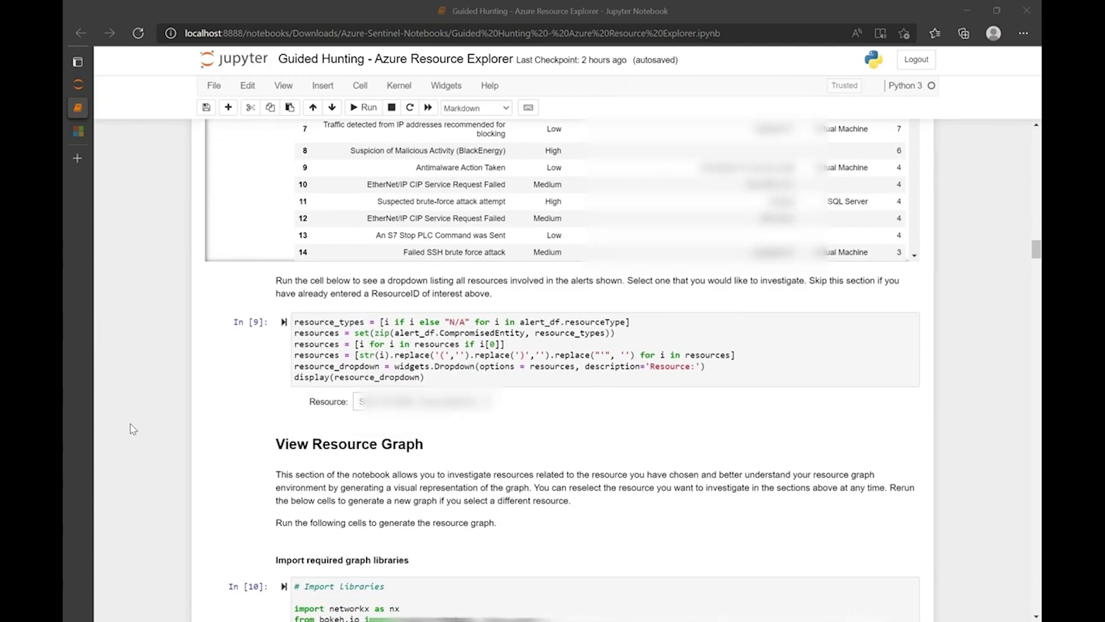
{"action": "scroll", "coordinate": [133, 430], "scroll_direction": "down", "scroll_amount": 20}
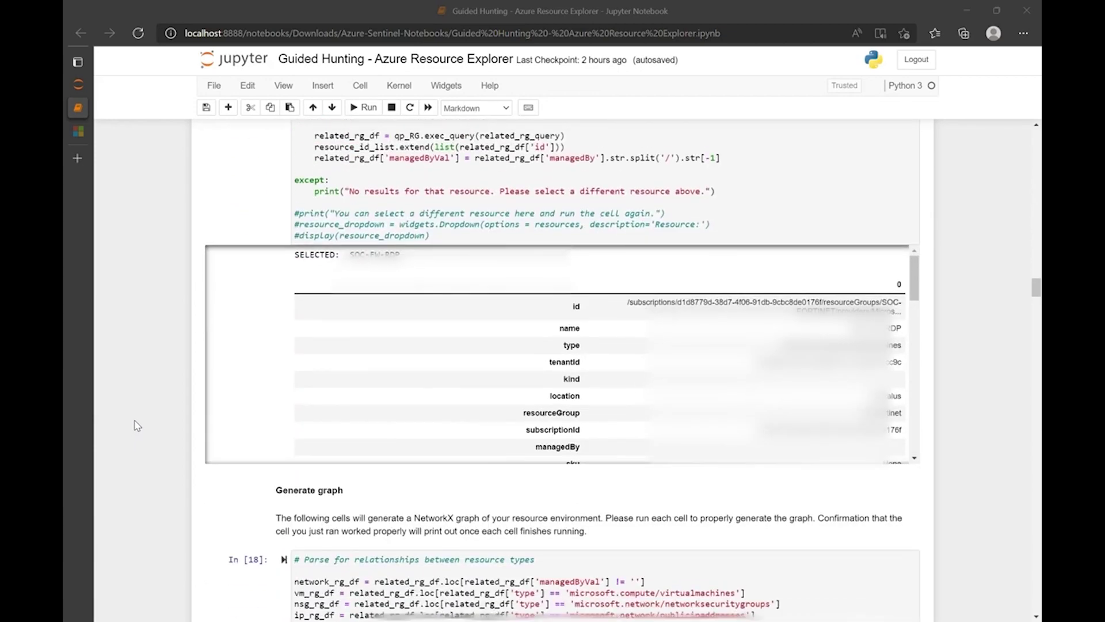
Step: Scroll past the In [18]–[20] graph-generation outputs to the Show Graph create_graph cell In [21]
{"action": "scroll", "coordinate": [137, 426], "scroll_direction": "down", "scroll_amount": 1}
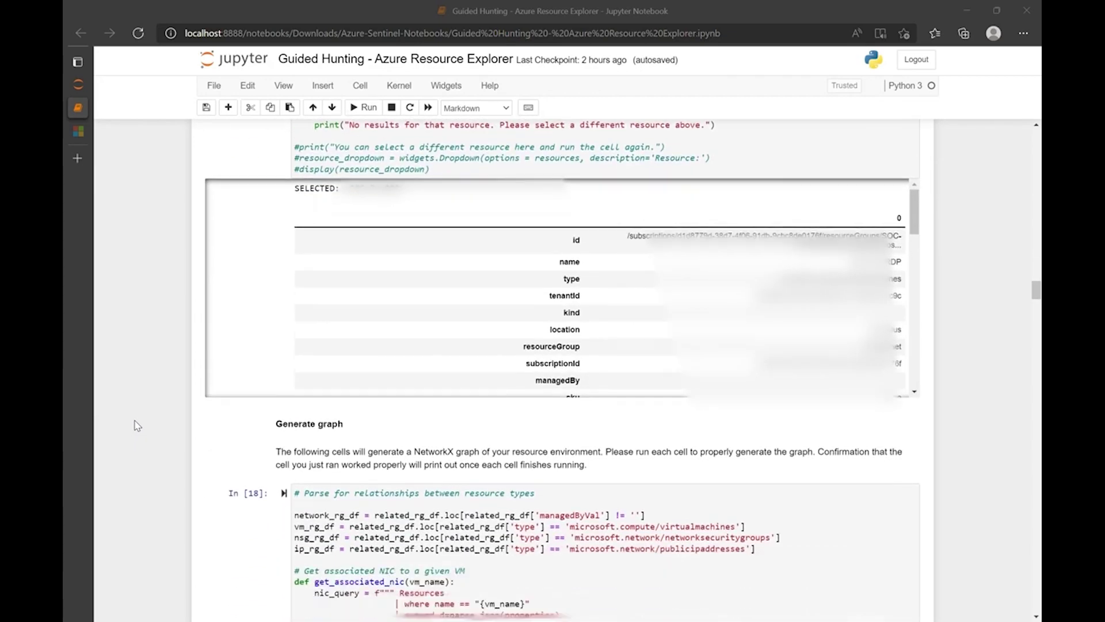
{"action": "scroll", "coordinate": [137, 426], "scroll_direction": "down", "scroll_amount": 4}
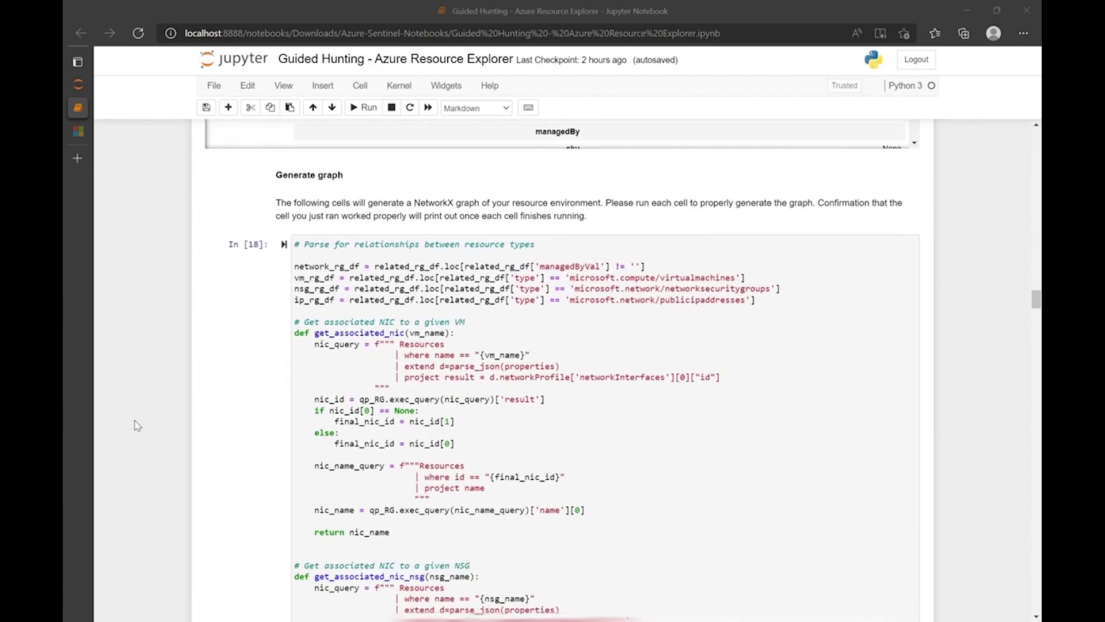
{"action": "scroll", "coordinate": [137, 426], "scroll_direction": "down", "scroll_amount": 8}
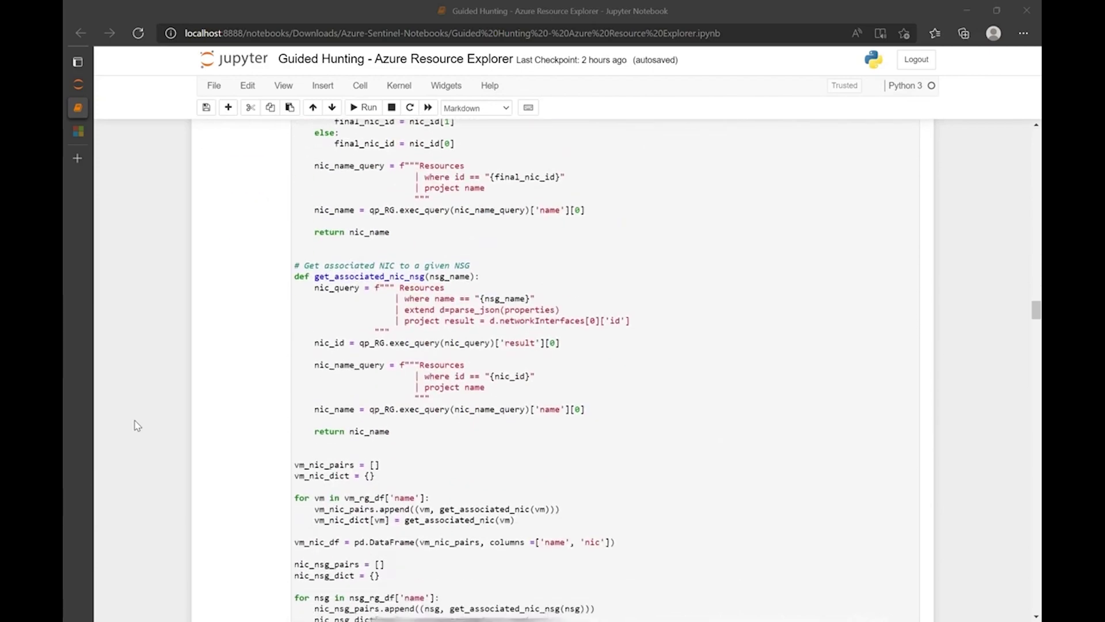
{"action": "scroll", "coordinate": [137, 426], "scroll_direction": "down", "scroll_amount": 15}
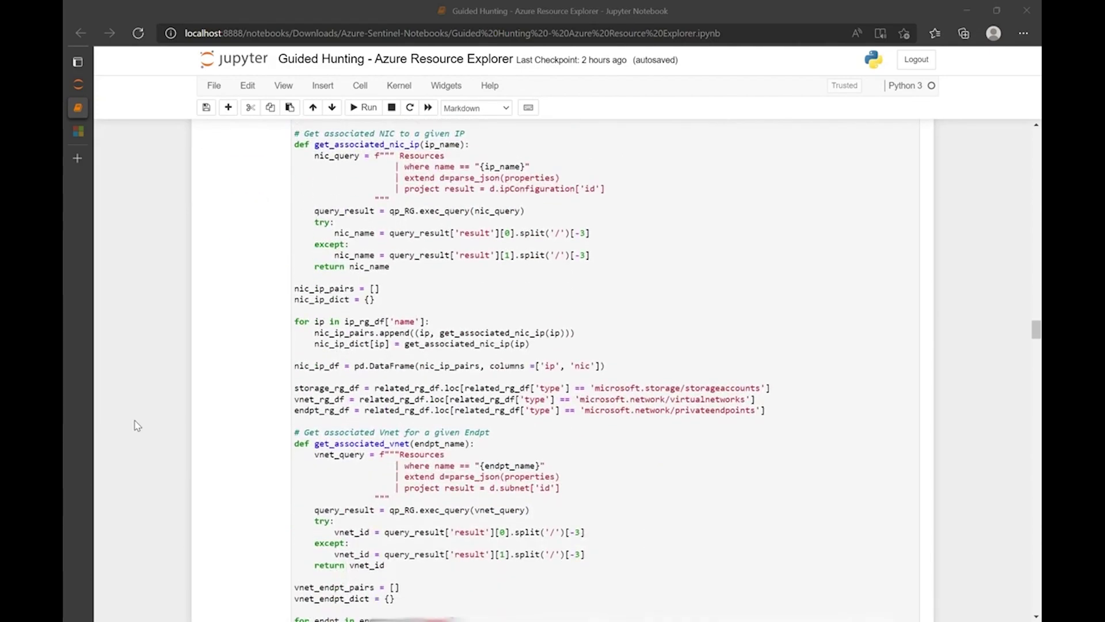
{"action": "scroll", "coordinate": [138, 424], "scroll_direction": "down", "scroll_amount": 9}
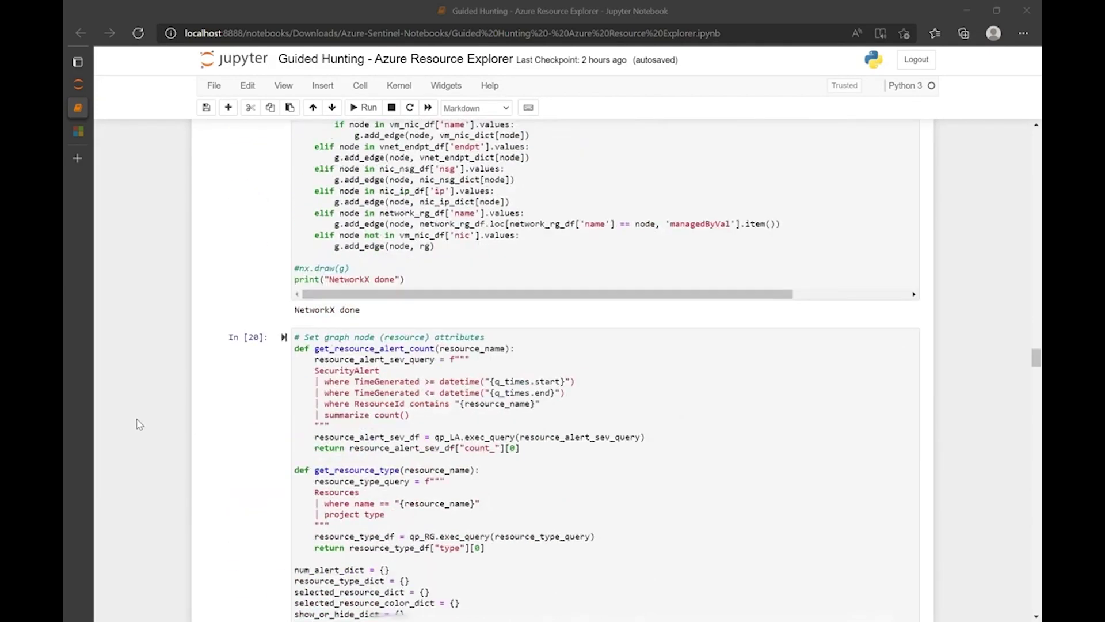
{"action": "scroll", "coordinate": [140, 425], "scroll_direction": "down", "scroll_amount": 8}
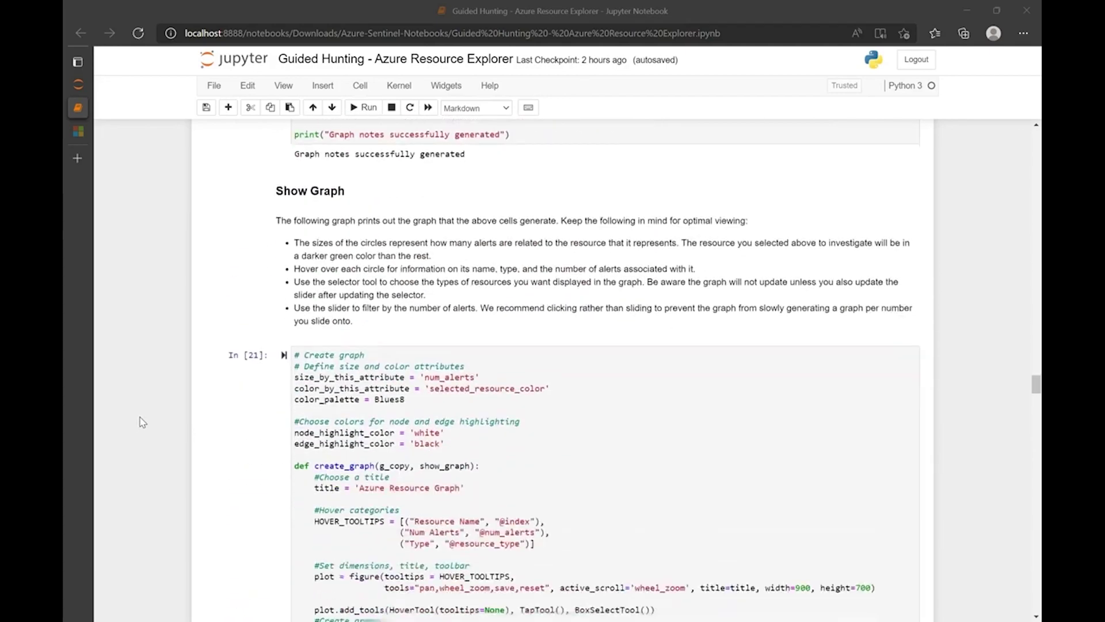
{"action": "scroll", "coordinate": [142, 422], "scroll_direction": "down", "scroll_amount": 18}
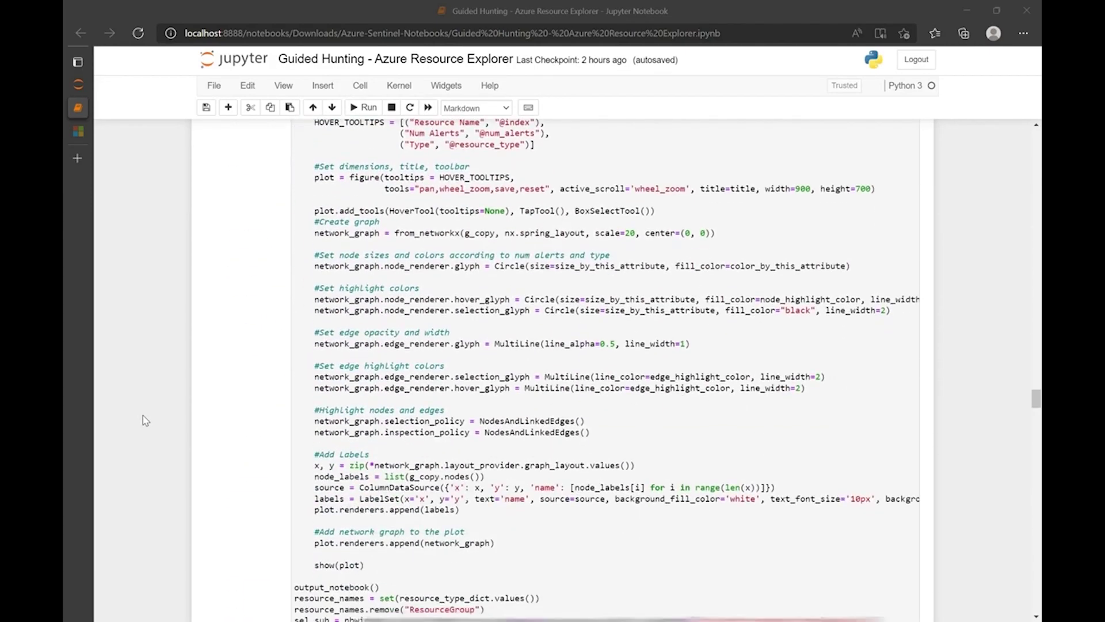
Step: Scroll to the Azure Resource Graph diagram with resource nodes around a central hub, alert_limit 1
{"action": "scroll", "coordinate": [146, 421], "scroll_direction": "down", "scroll_amount": 5}
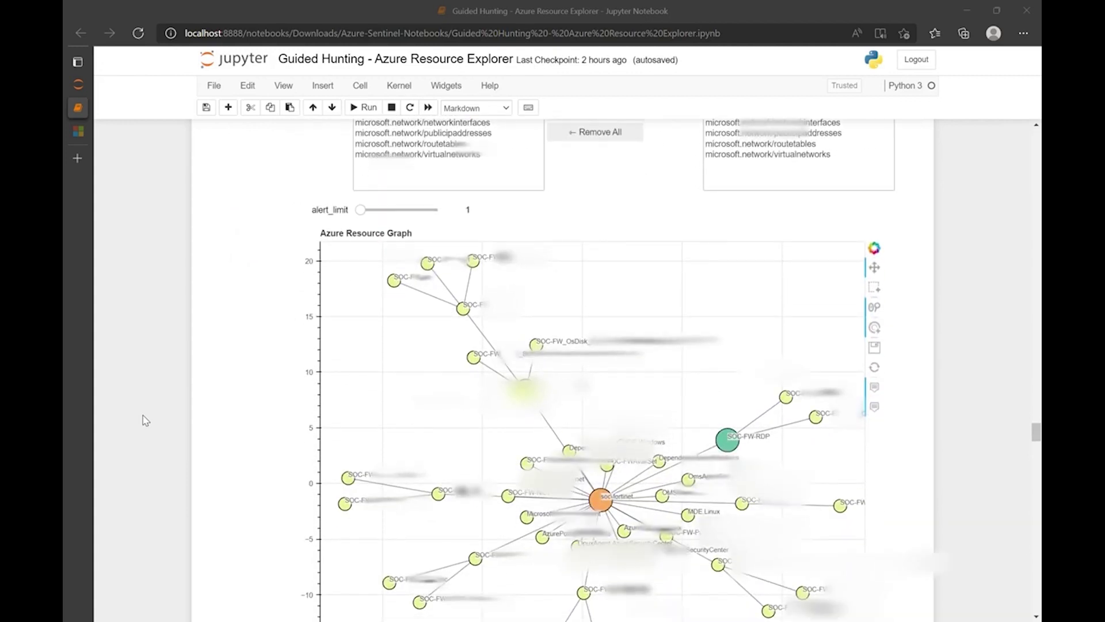
{"action": "scroll", "coordinate": [146, 420], "scroll_direction": "down", "scroll_amount": 1}
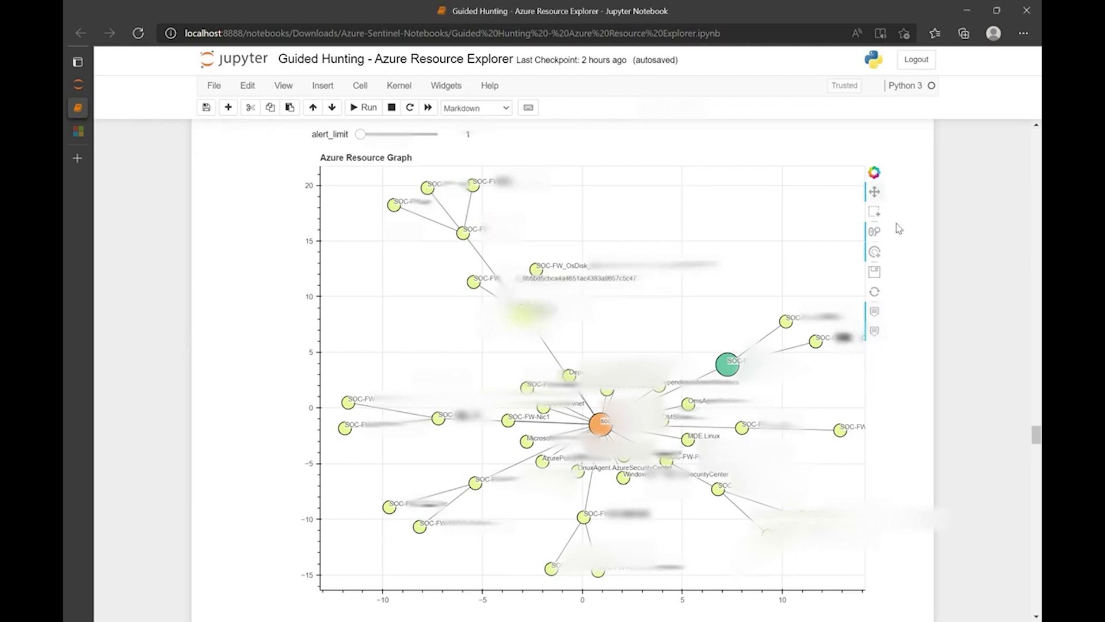
Step: Remove the five resource types from extensions through routetables from the graph filter
{"action": "scroll", "coordinate": [935, 324], "scroll_direction": "up", "scroll_amount": 1}
{"action": "scroll", "coordinate": [935, 324], "scroll_direction": "up", "scroll_amount": 5}
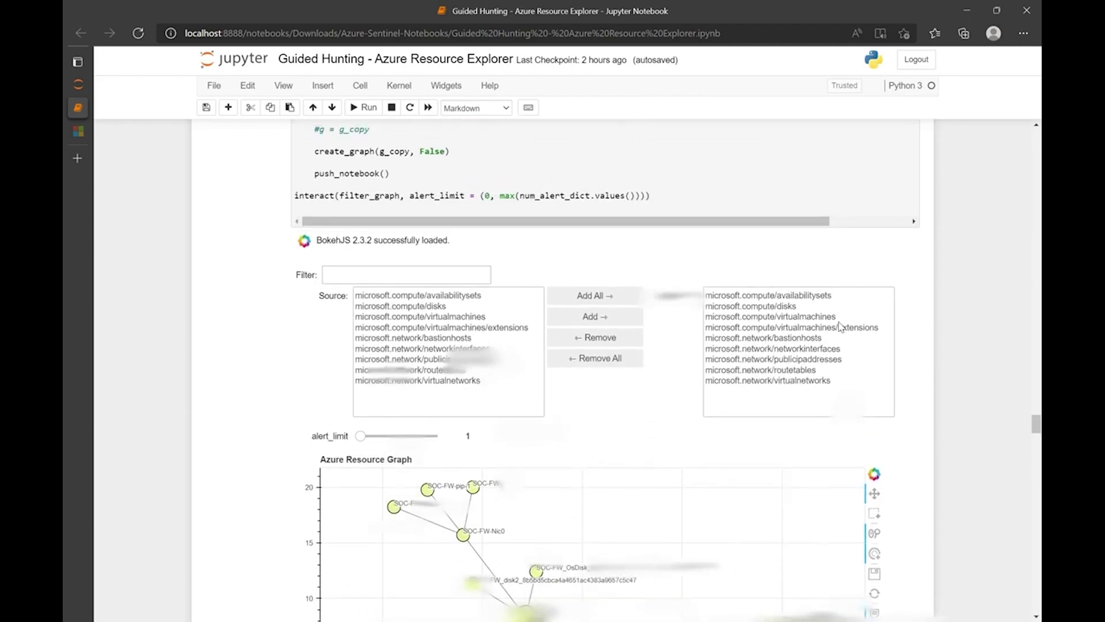
{"action": "left_click", "coordinate": [735, 328]}
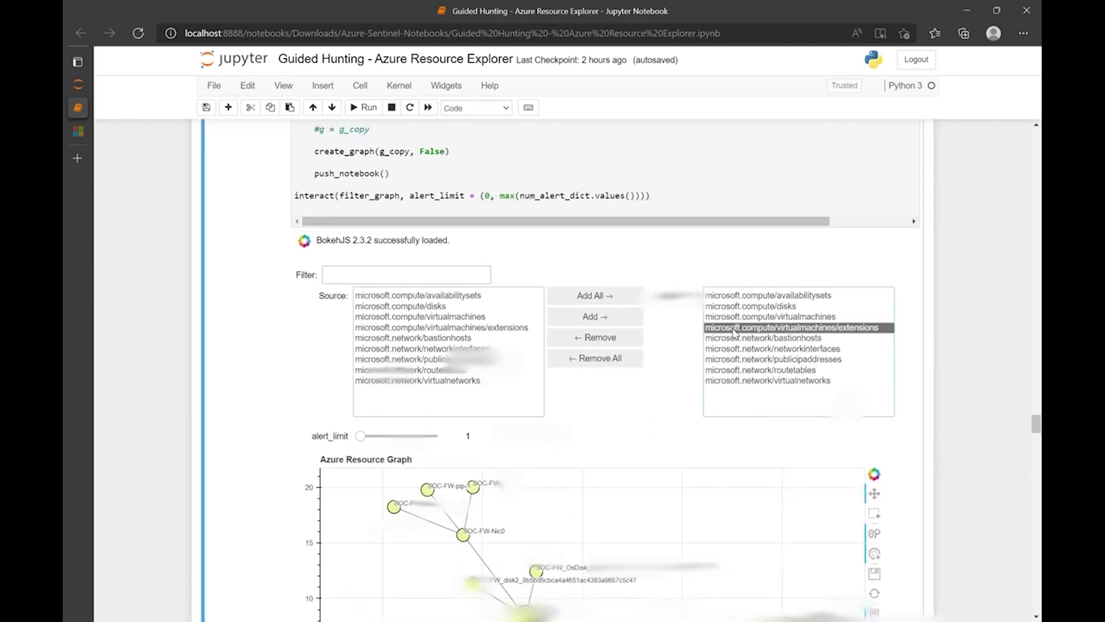
{"action": "left_click", "coordinate": [730, 369], "text": "shift"}
{"action": "left_click", "coordinate": [627, 339]}
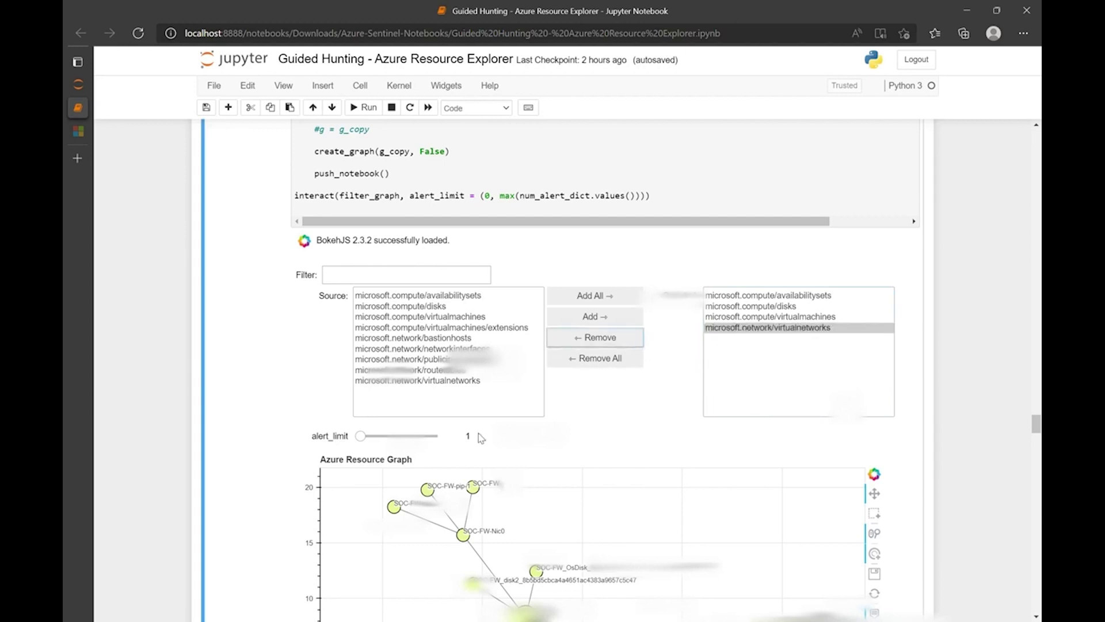
Step: Lower alert_limit from 1 to 0 and view the redrawn, smaller Azure Resource Graph
{"action": "left_click_drag", "start_coordinate": [360, 436], "coordinate": [345, 442]}
{"action": "scroll", "coordinate": [236, 444], "scroll_direction": "down", "scroll_amount": 5}
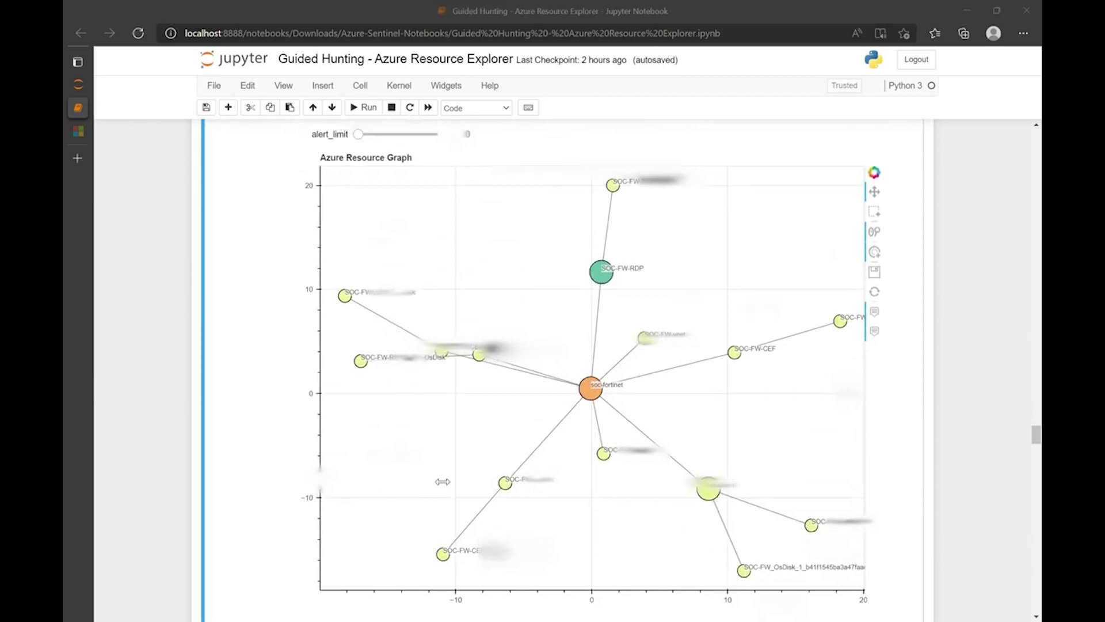
{"action": "scroll", "coordinate": [305, 473], "scroll_direction": "down", "scroll_amount": 5}
{"action": "scroll", "coordinate": [160, 469], "scroll_direction": "down", "scroll_amount": 10}
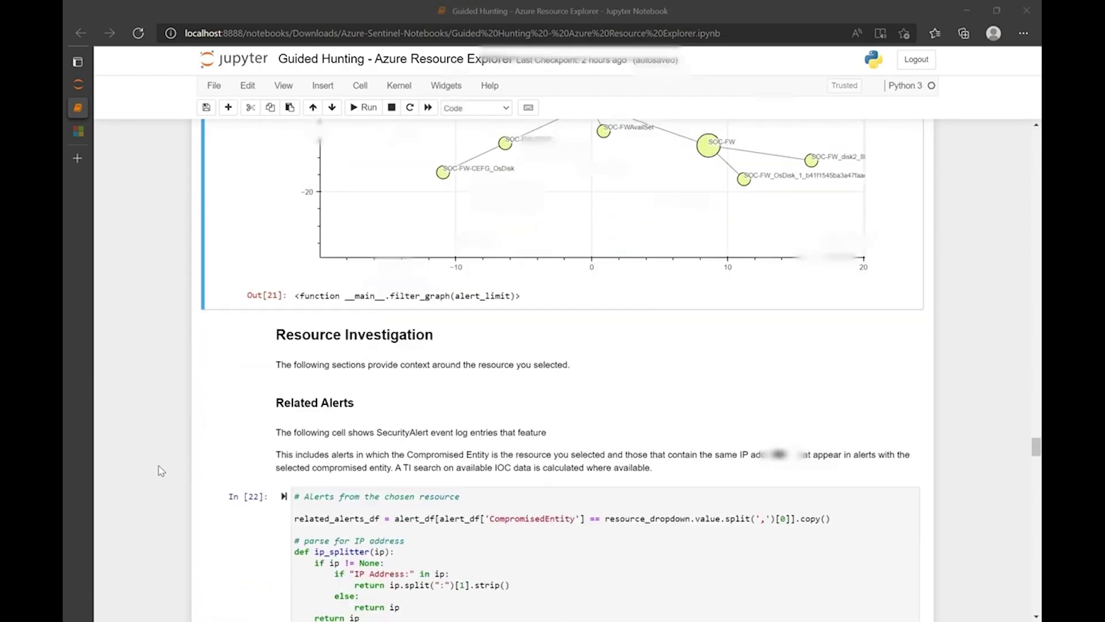
Step: Scroll past the In [22] alerts table to the In [23] Event Timeline grouped by TISeverity
{"action": "scroll", "coordinate": [161, 469], "scroll_direction": "down", "scroll_amount": 5}
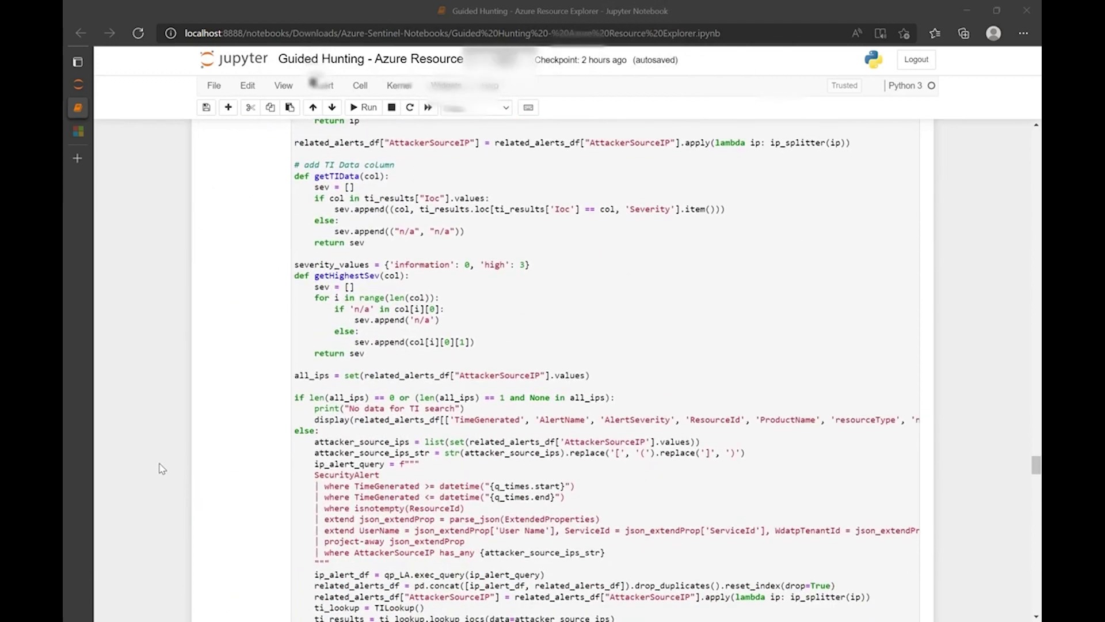
{"action": "scroll", "coordinate": [162, 468], "scroll_direction": "down", "scroll_amount": 5}
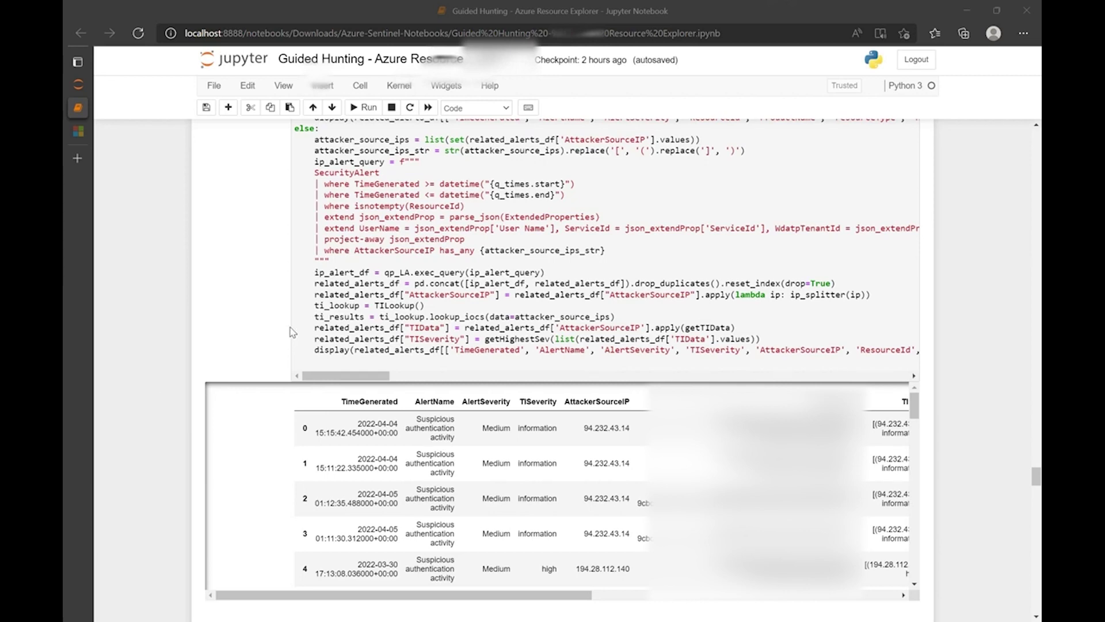
{"action": "scroll", "coordinate": [292, 332], "scroll_direction": "down", "scroll_amount": 4}
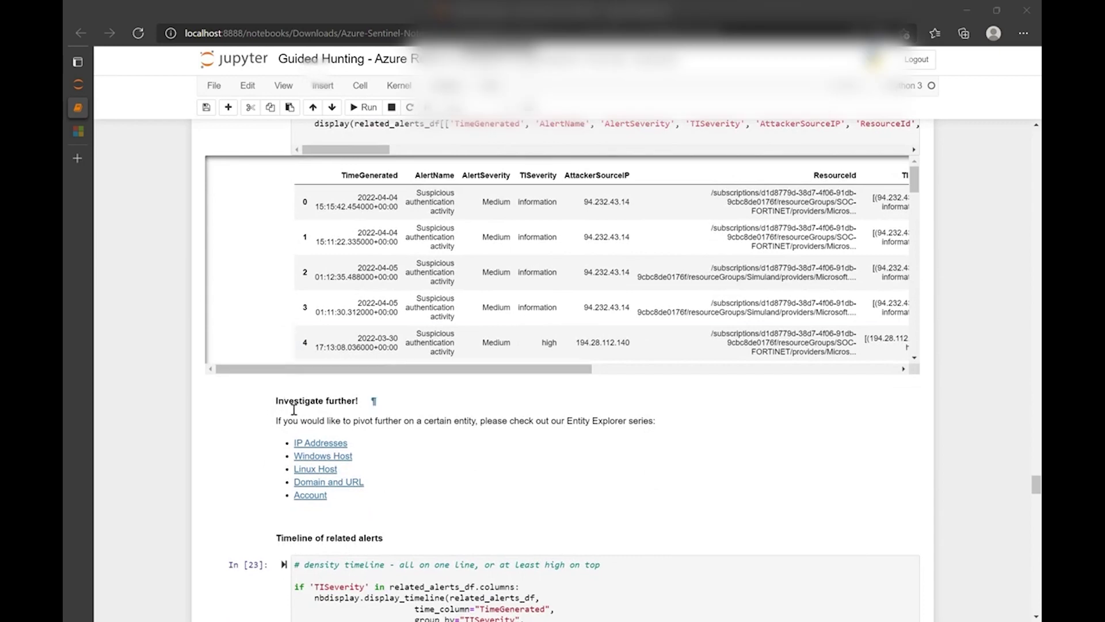
{"action": "scroll", "coordinate": [219, 429], "scroll_direction": "down", "scroll_amount": 7}
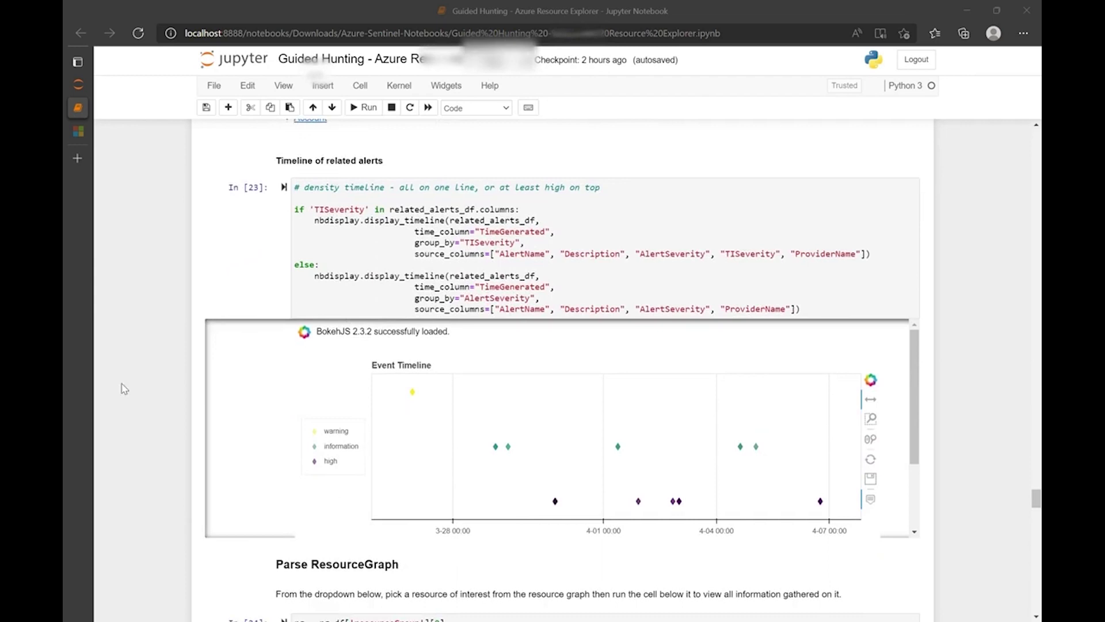
Step: Scroll past the Parse ResourceGraph and Location counts cells to the In [28] AzureActivity query
{"action": "scroll", "coordinate": [124, 390], "scroll_direction": "down", "scroll_amount": 8}
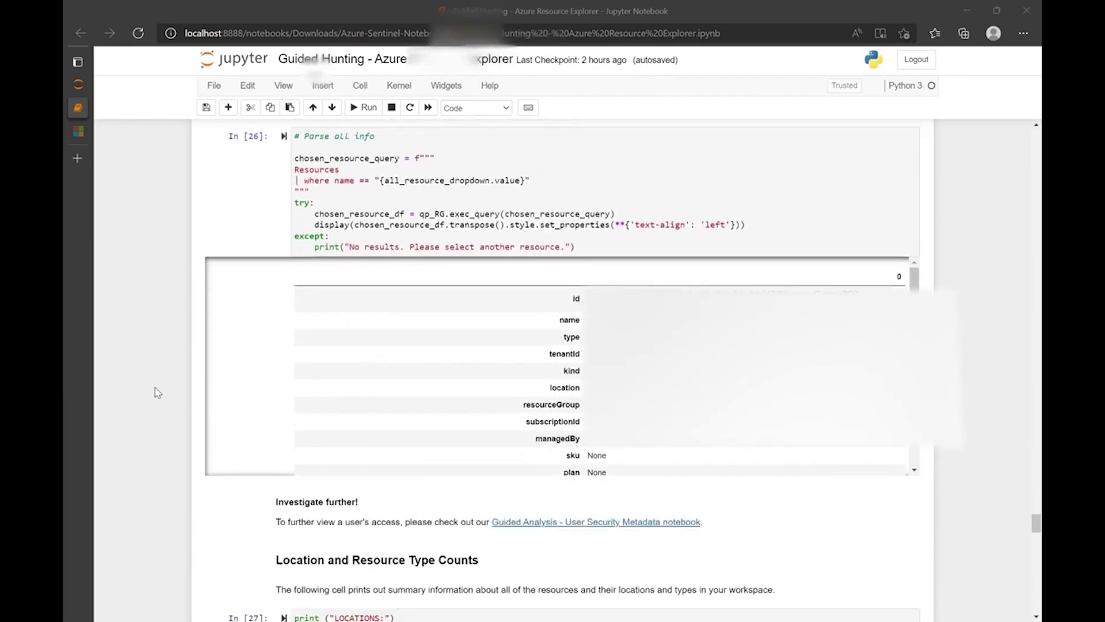
{"action": "scroll", "coordinate": [158, 392], "scroll_direction": "down", "scroll_amount": 7}
{"action": "scroll", "coordinate": [157, 393], "scroll_direction": "down", "scroll_amount": 7}
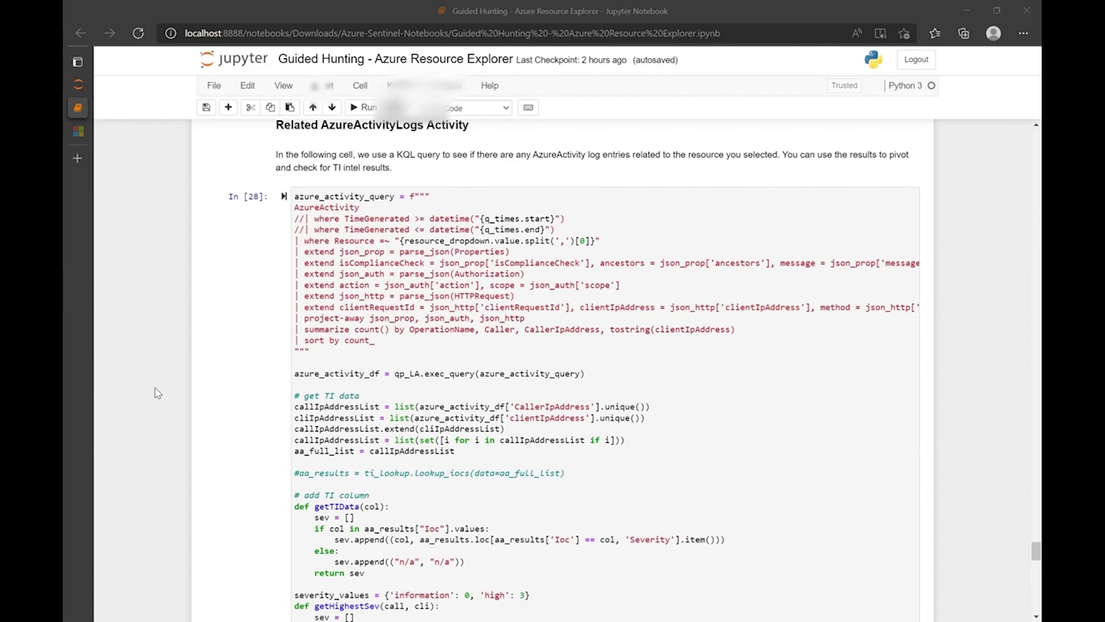
Step: Scroll through cells In [28]–[30] to the AzureActivity table and final Event Timeline chart
{"action": "scroll", "coordinate": [158, 393], "scroll_direction": "down", "scroll_amount": 15}
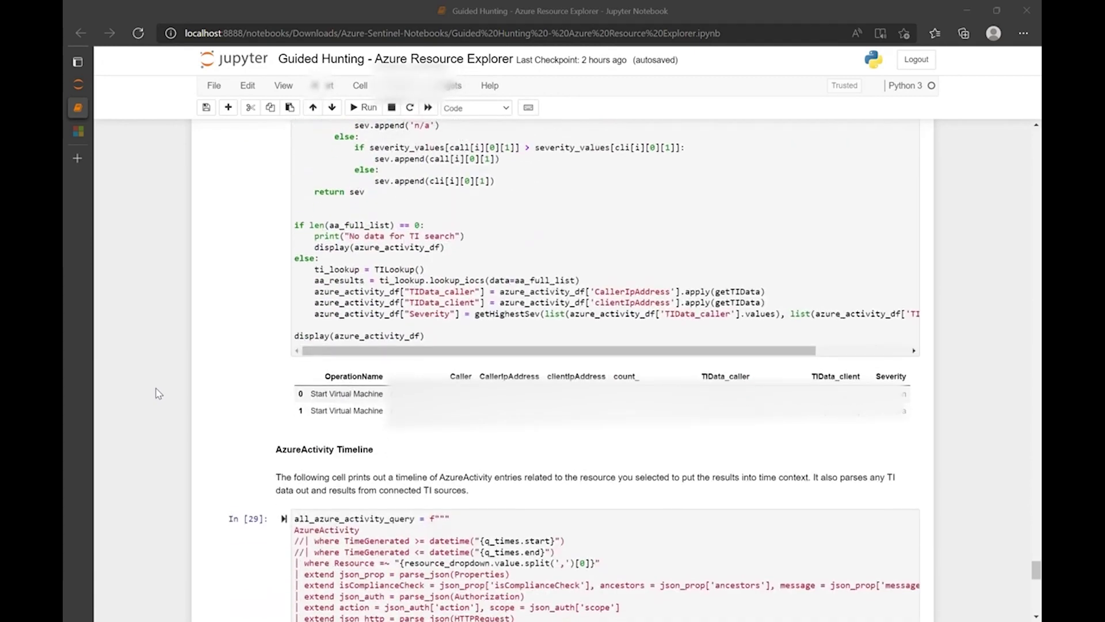
{"action": "scroll", "coordinate": [158, 393], "scroll_direction": "down", "scroll_amount": 4}
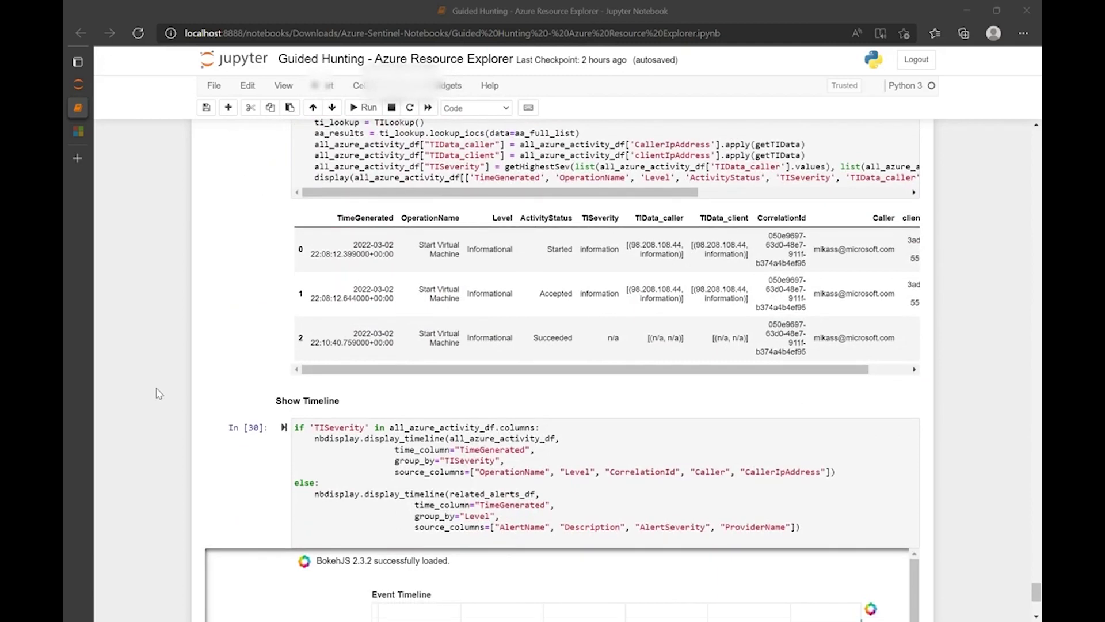
{"action": "scroll", "coordinate": [160, 394], "scroll_direction": "down", "scroll_amount": 5}
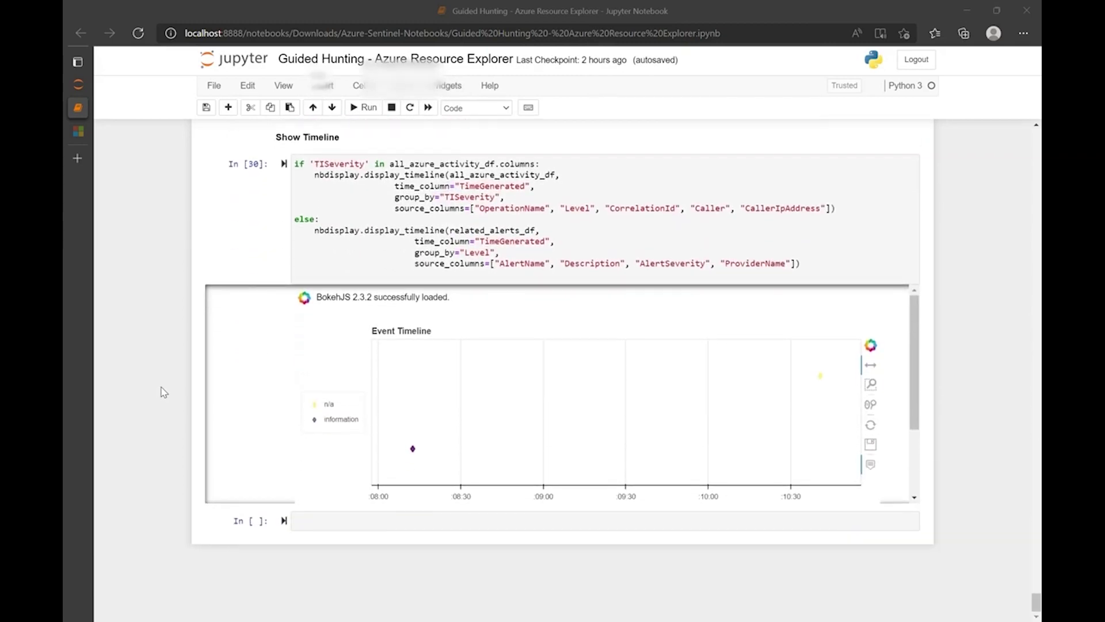